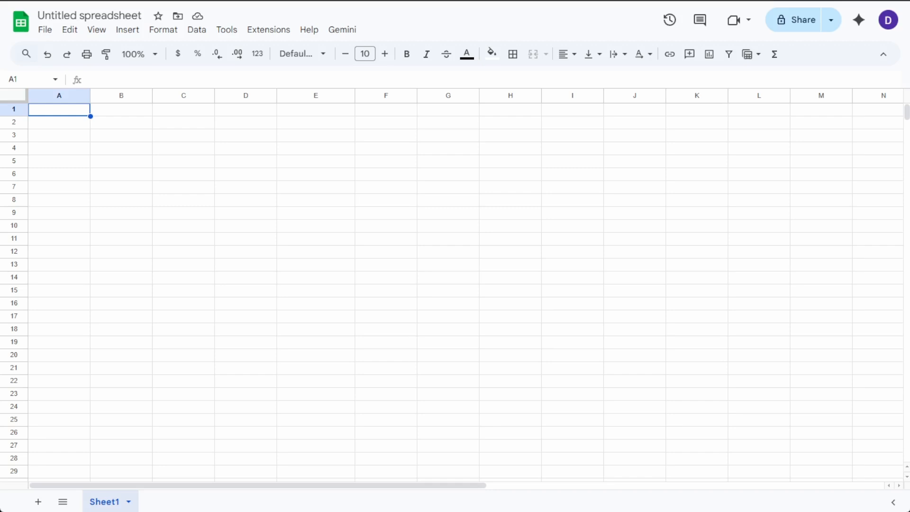
Enter the column headings First Name, Last Name, Age and Occupation across row 1.
text(First Name)
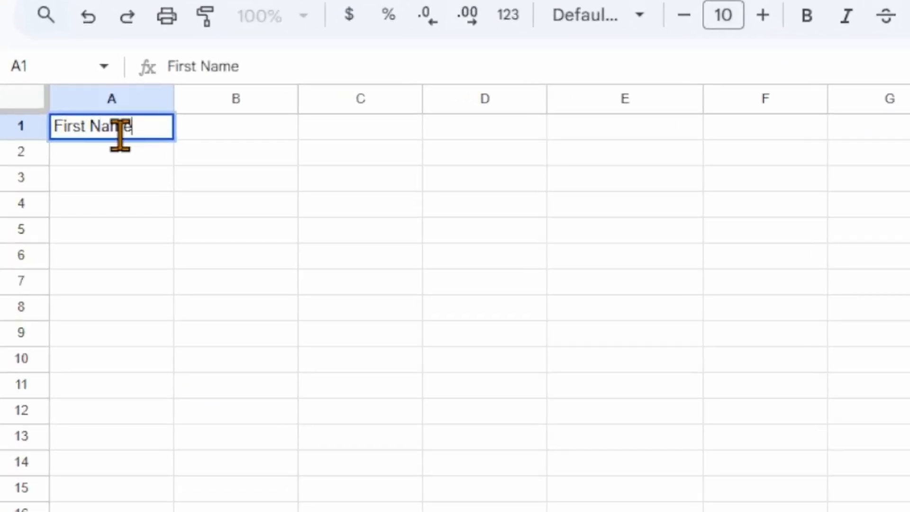
key(Tab)
text(Last Name)
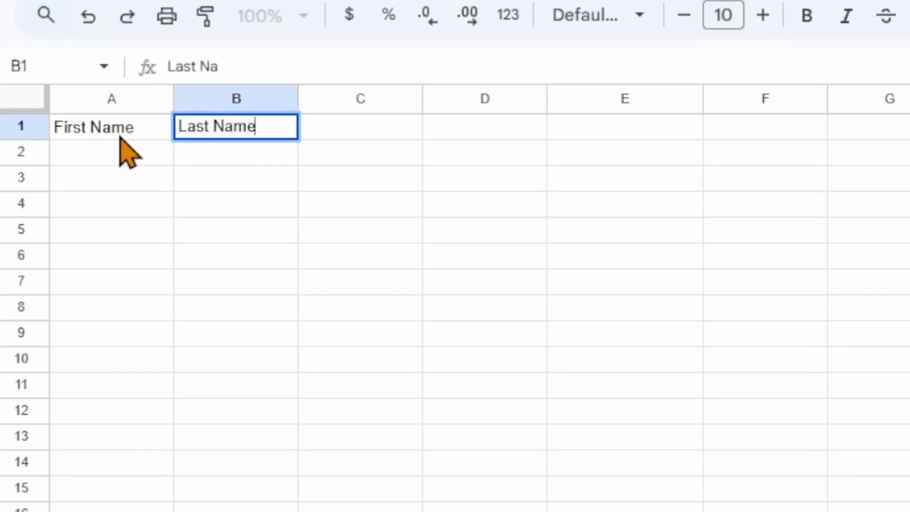
key(Tab)
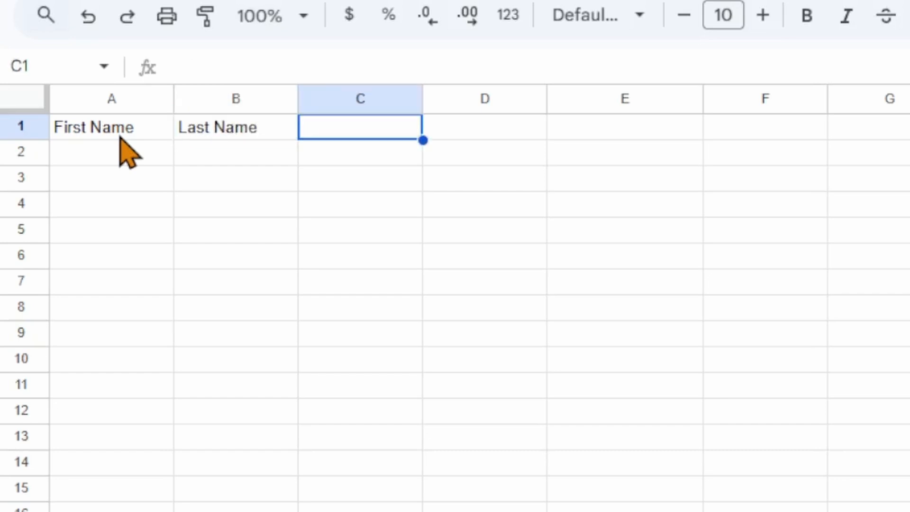
text(Age)
key(Tab)
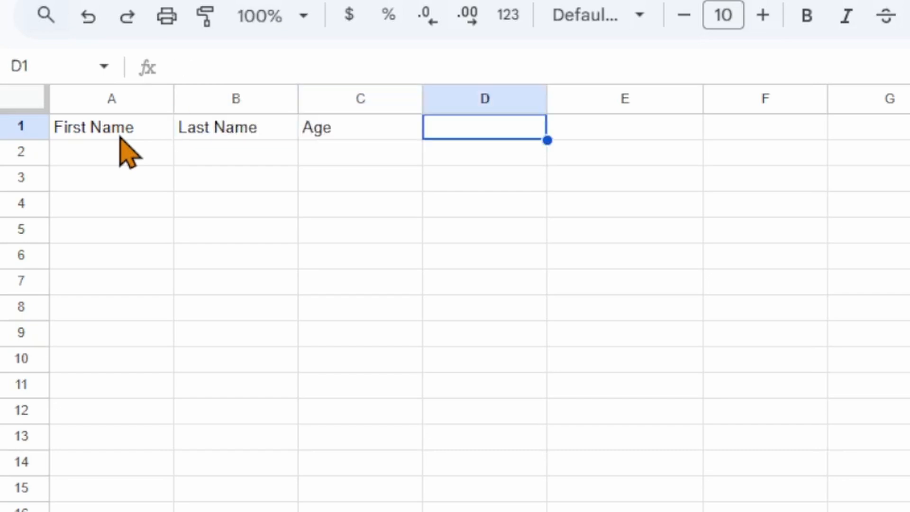
text(Occupation)
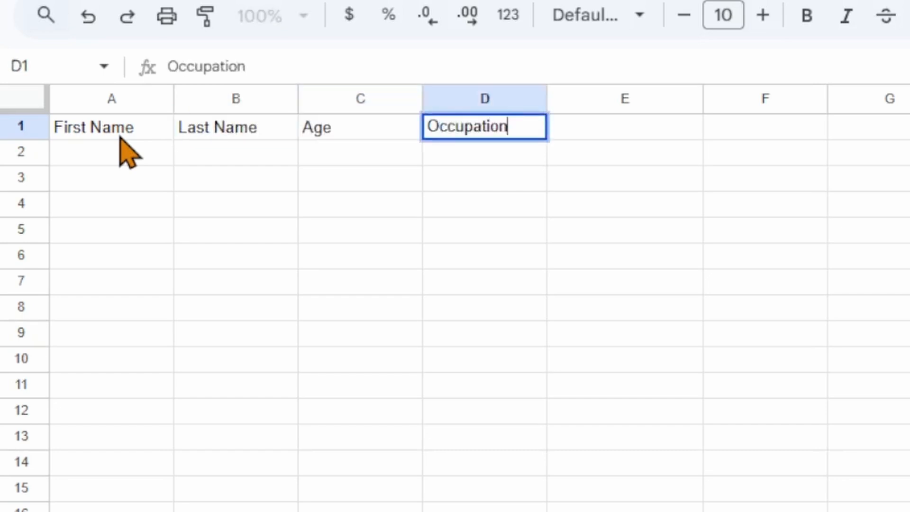
key(Tab)
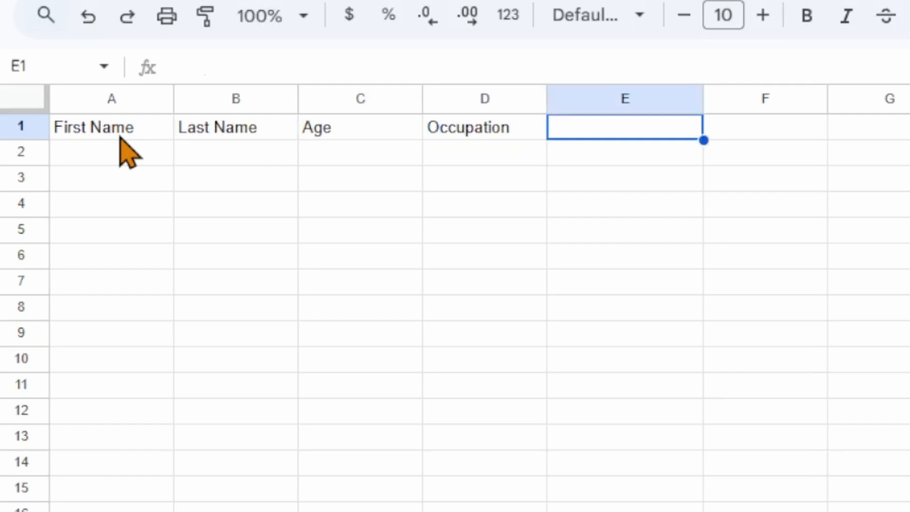
Add the headings Years of Experience and Start Date, fixing the typo in Start Date.
text(Years of )
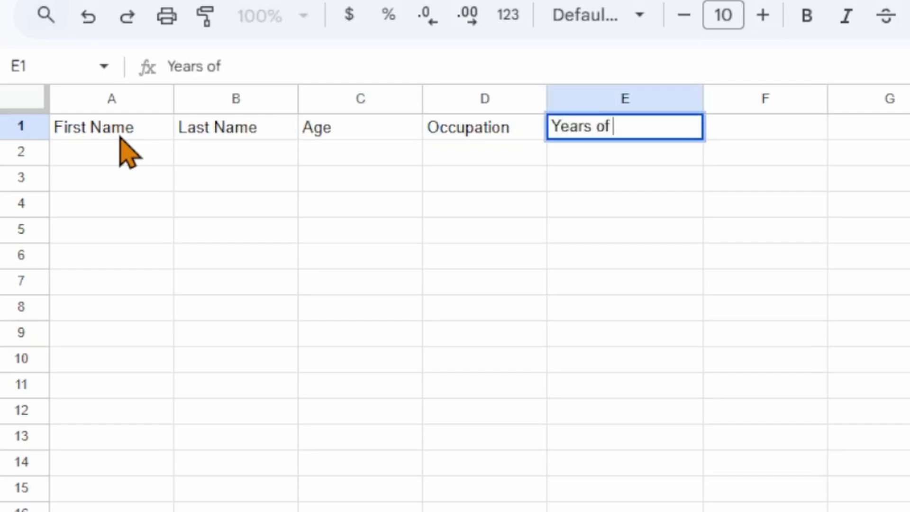
text(Experience)
key(Tab)
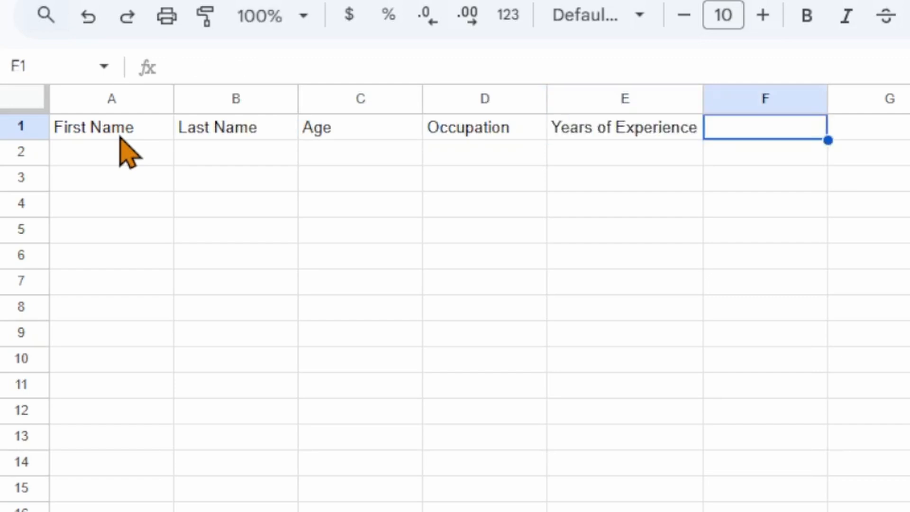
text(Start Data)
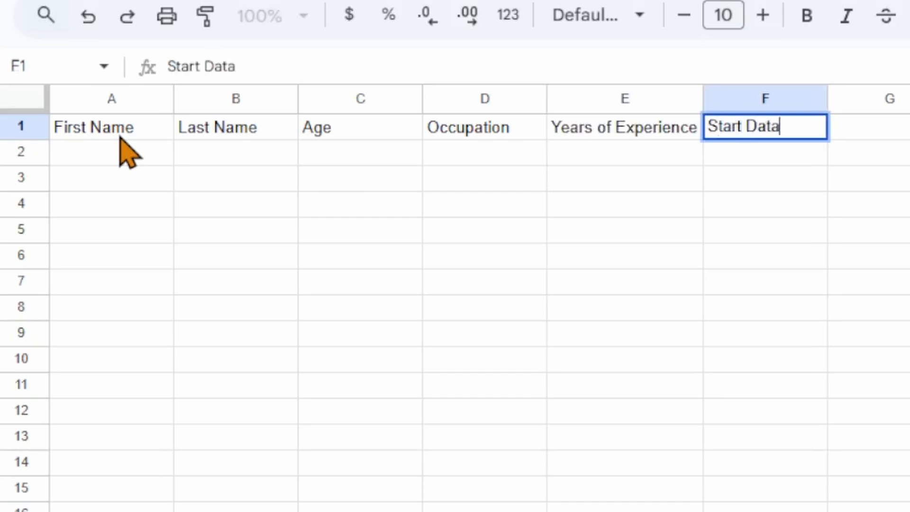
key(BackSpace)
text(e)
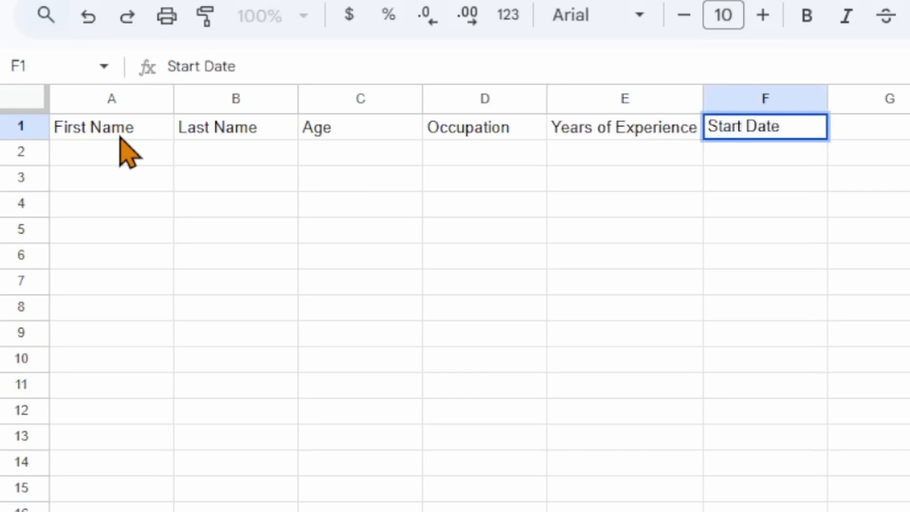
key(Return)
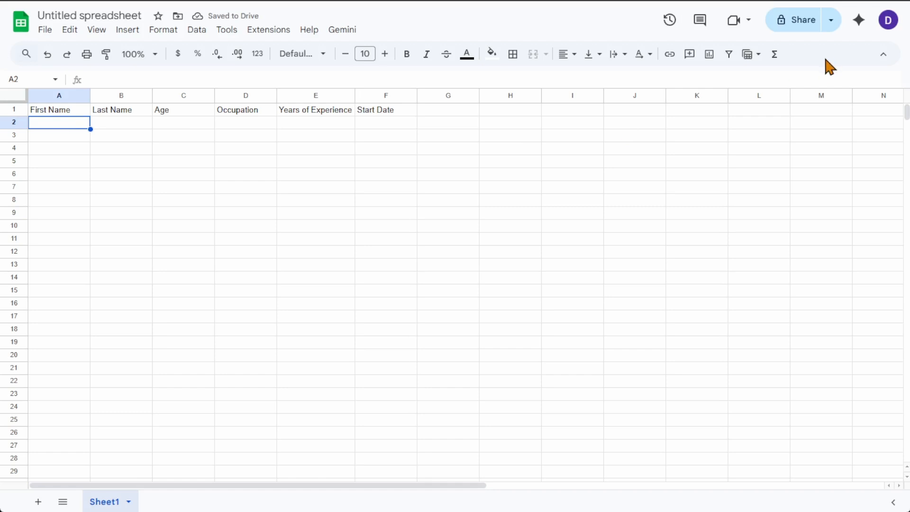
Ask Gemini to add 20 rows of data under each heading in columns A - F, using the headings as categories.
click(860, 21)
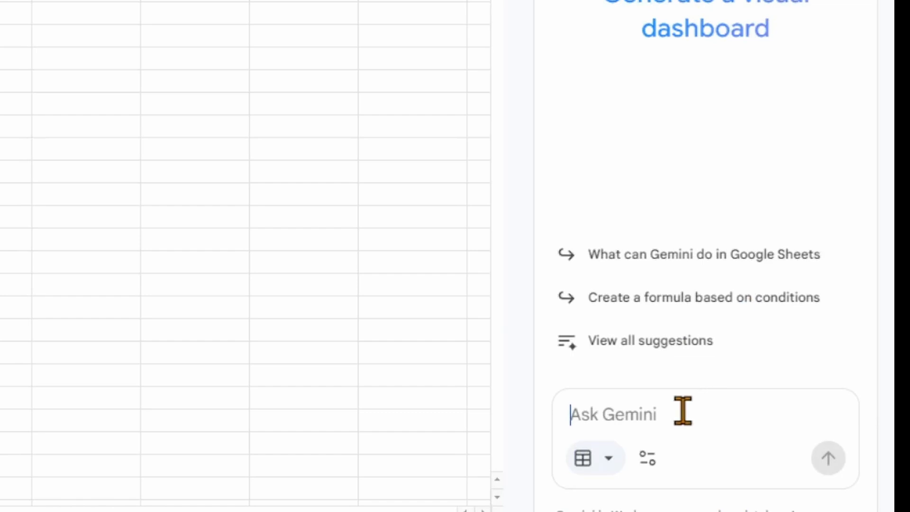
text(Add data under each heading in columns A - F.  Use the column headings as categories for the types of data to create.  Add 20 rows of data.)
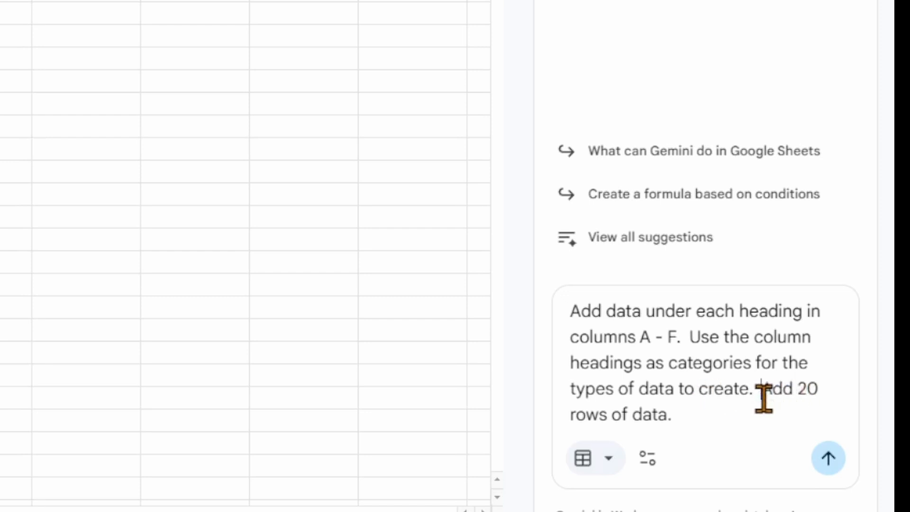
drag(763, 398, 764, 410)
click(800, 411)
click(838, 461)
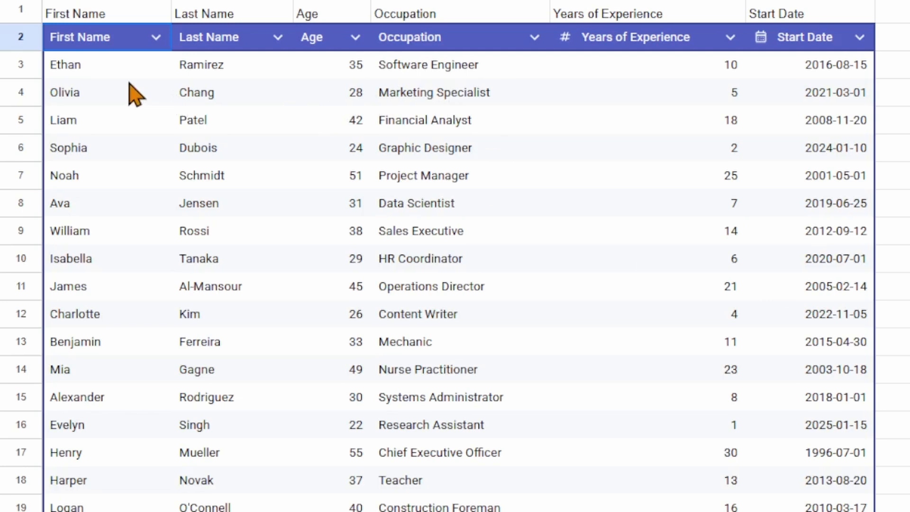
Insert Gemini's generated table into the sheet.
scroll(135, 95, down, 3)
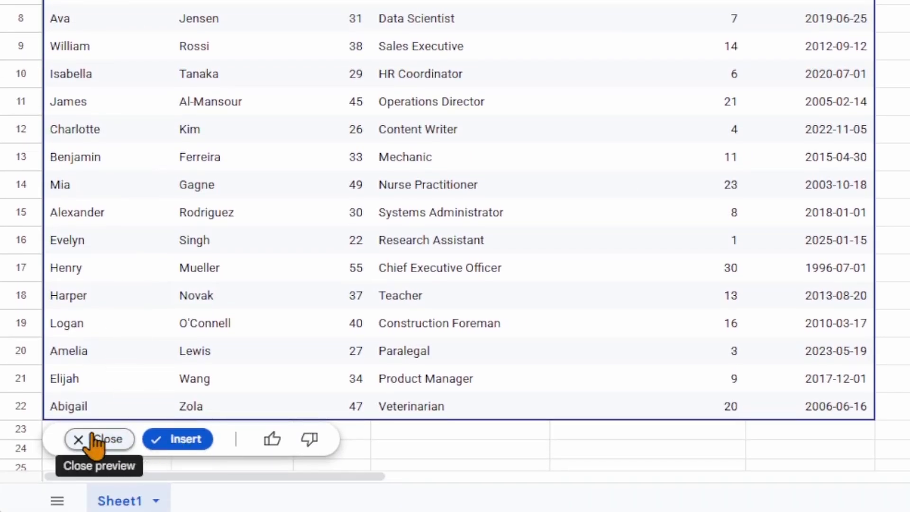
click(186, 438)
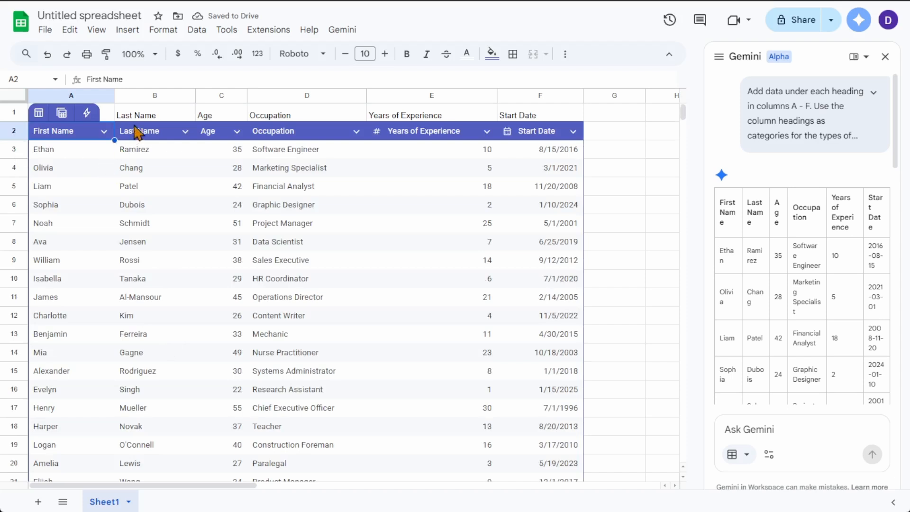
Delete the original heading row 1 above the inserted table.
click(9, 112)
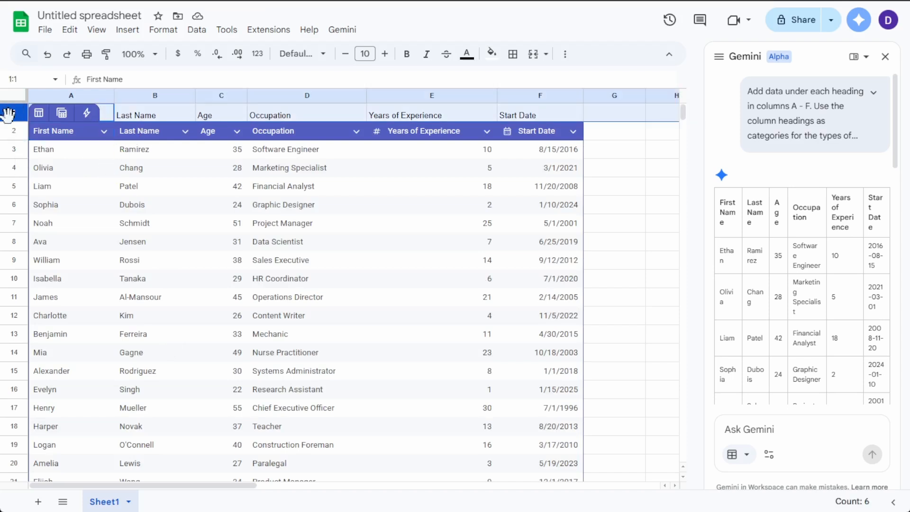
right_click(9, 112)
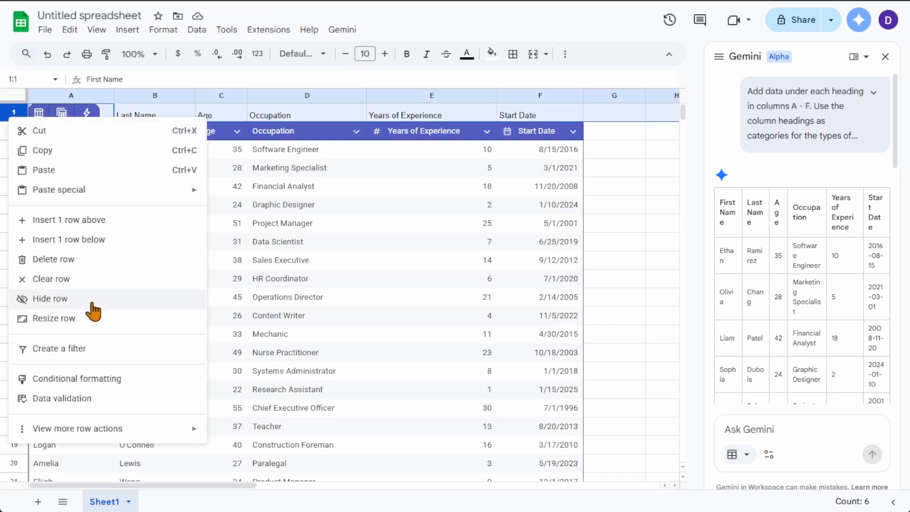
click(90, 260)
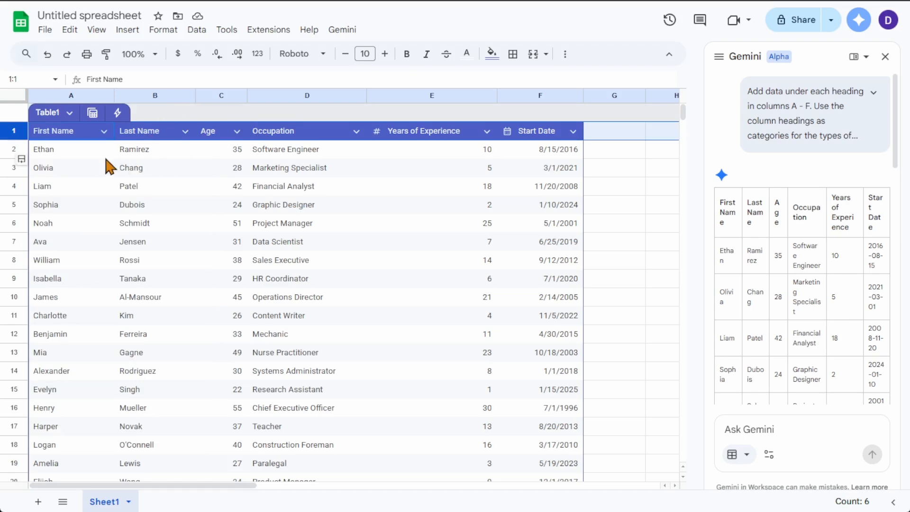
Review the inserted table in the sheet and Gemini's response with its suggestions.
scroll(99, 168, down, 3)
scroll(100, 171, up, 1)
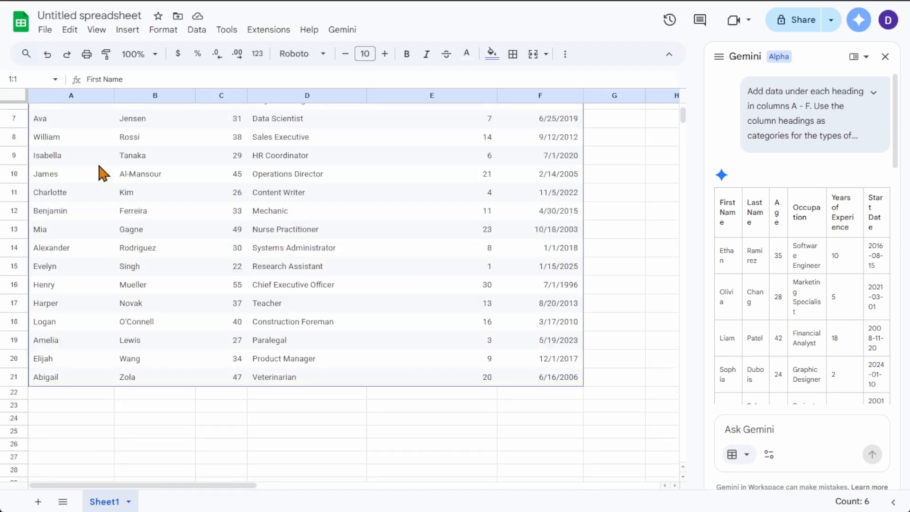
scroll(95, 345, up, 2)
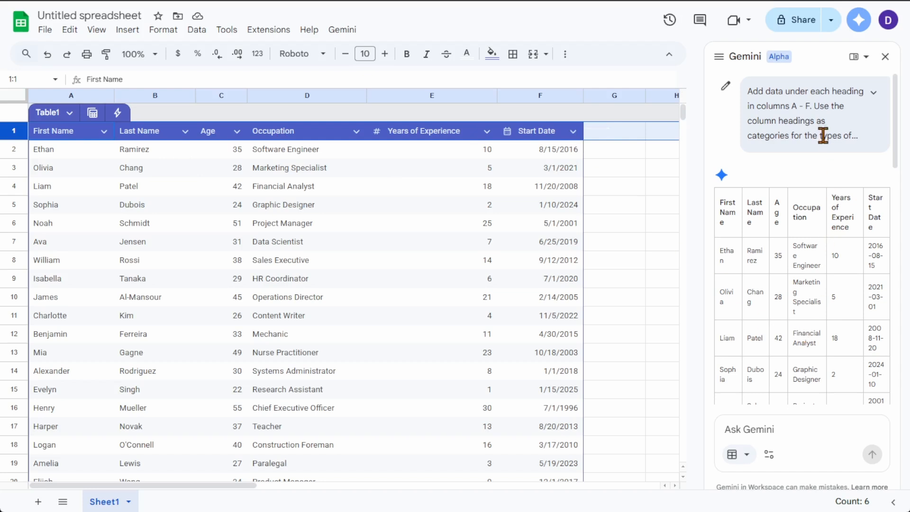
scroll(822, 140, down, 8)
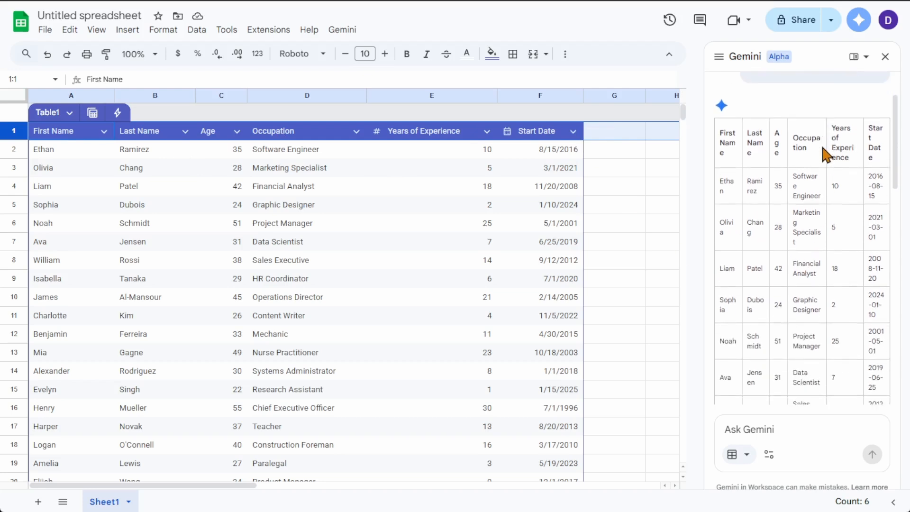
scroll(822, 148, down, 1)
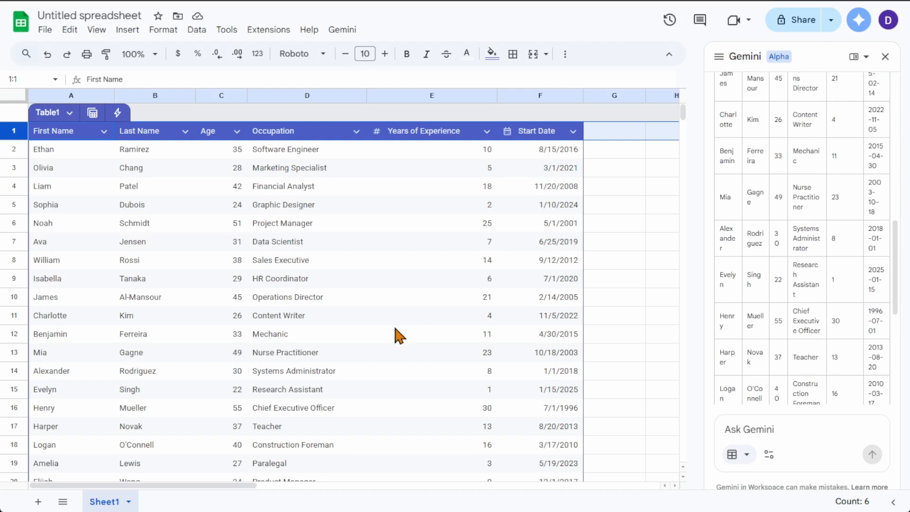
scroll(396, 318, down, 3)
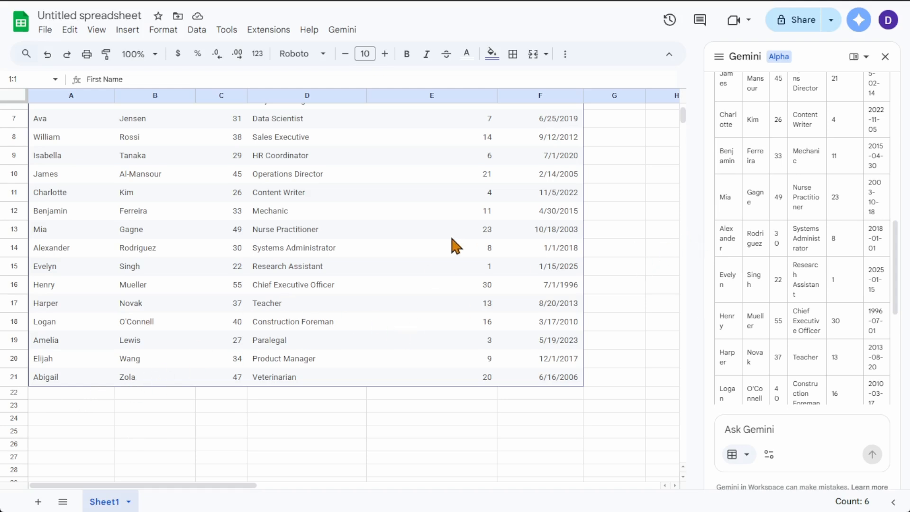
scroll(448, 237, up, 3)
click(607, 205)
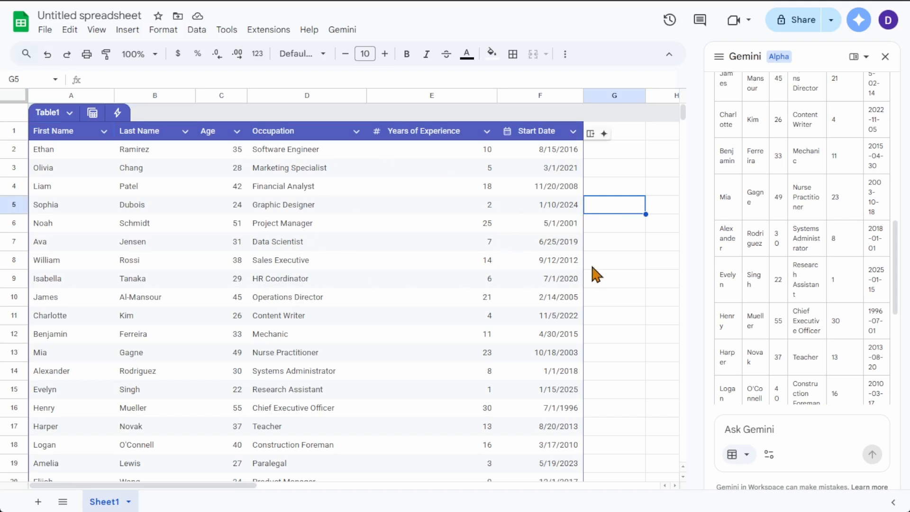
scroll(179, 244, down, 2)
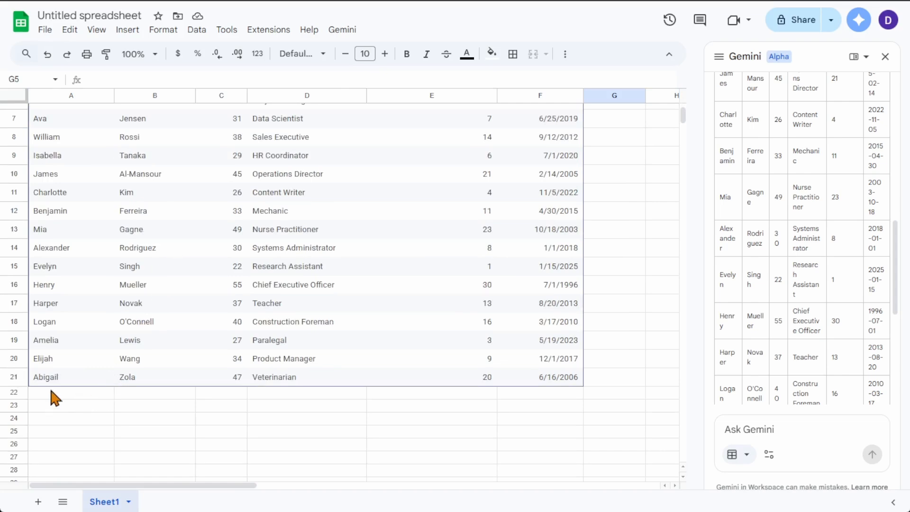
scroll(729, 283, down, 5)
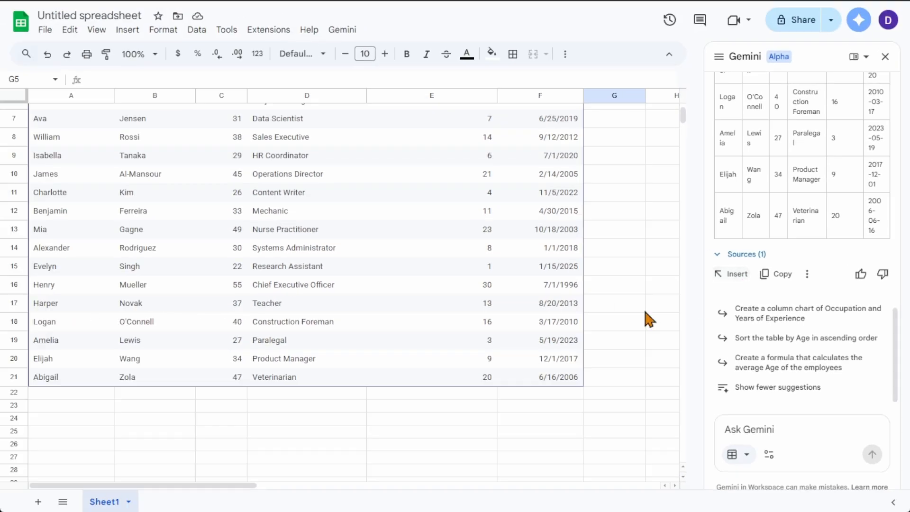
scroll(508, 357, up, 3)
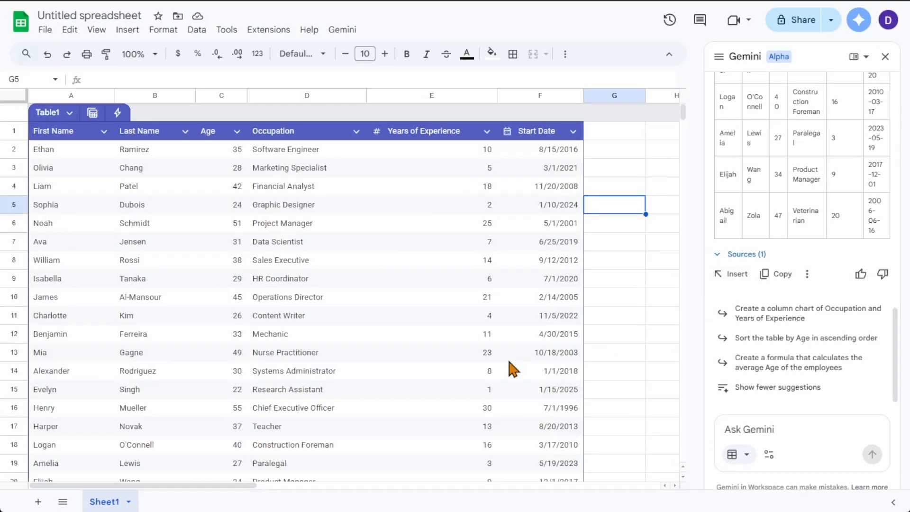